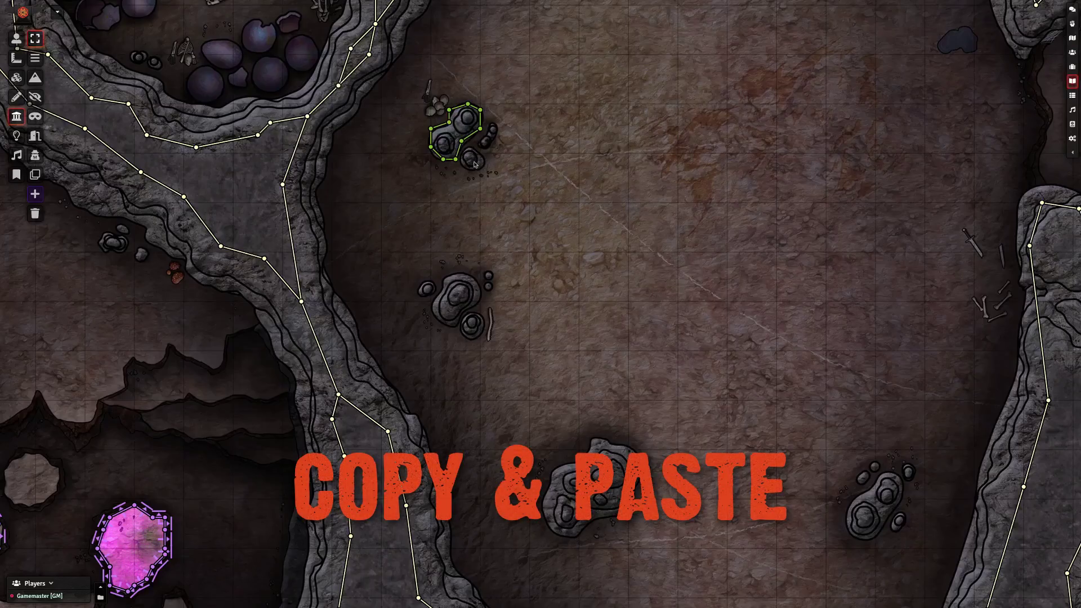
- Copy the rock cluster's ten walls and fit the pasted copy around the second rock cluster
left_click_drag(410, 174, 514, 81)
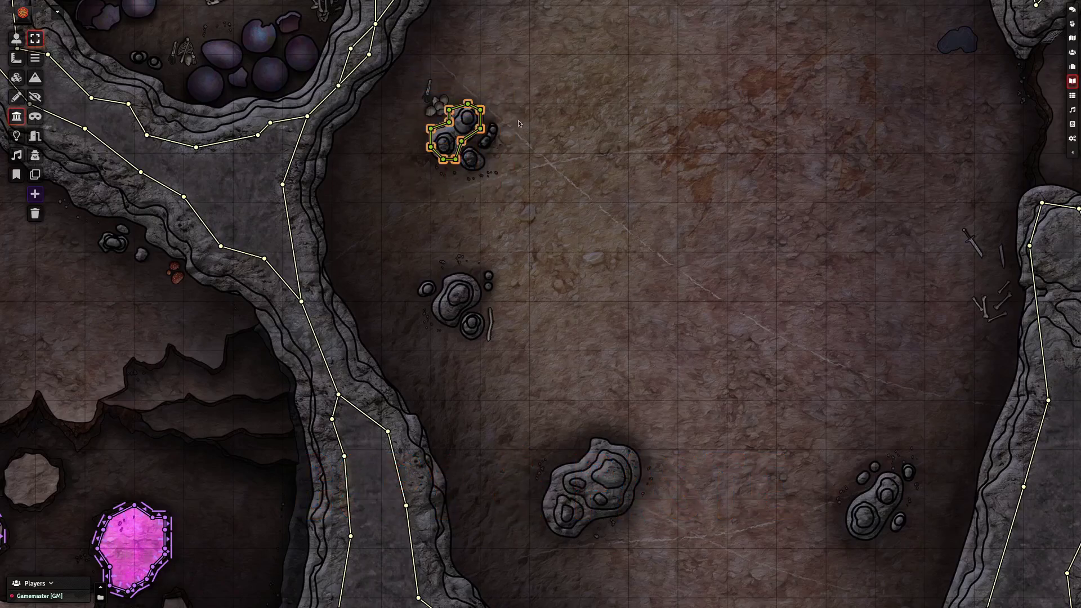
key("ctrl+c")
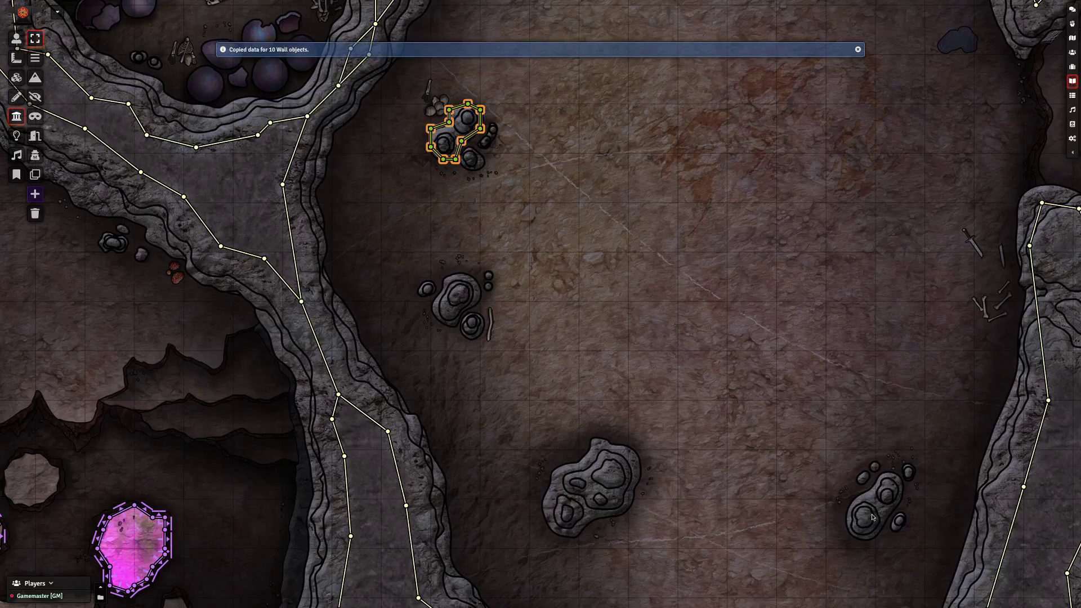
key("ctrl+v")
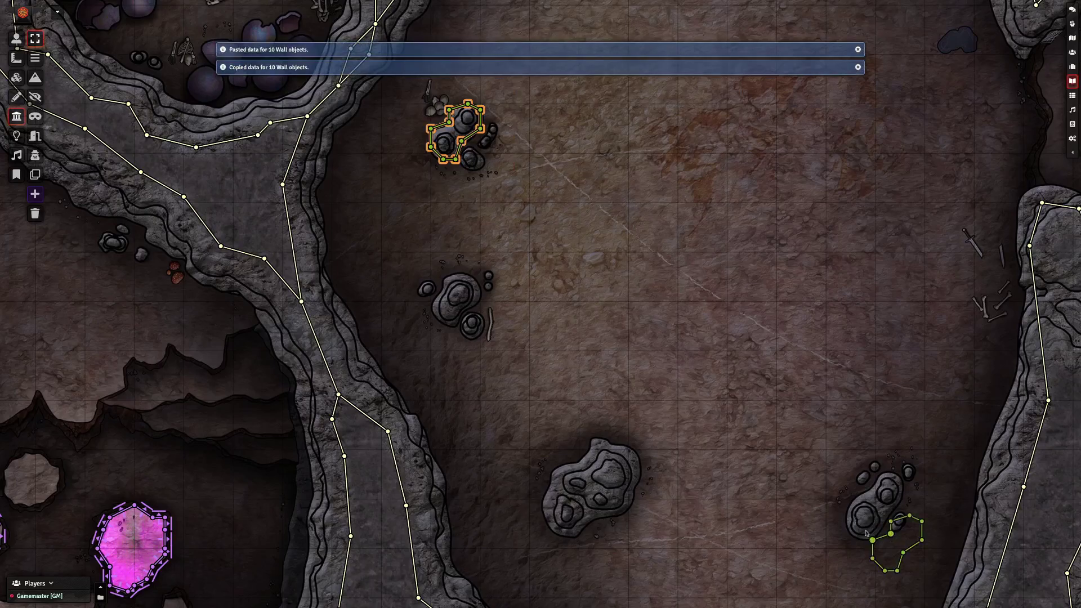
left_click_drag(820, 459, 930, 541)
left_click_drag(898, 444, 872, 410)
left_click(763, 380)
left_click_drag(764, 380, 720, 440)
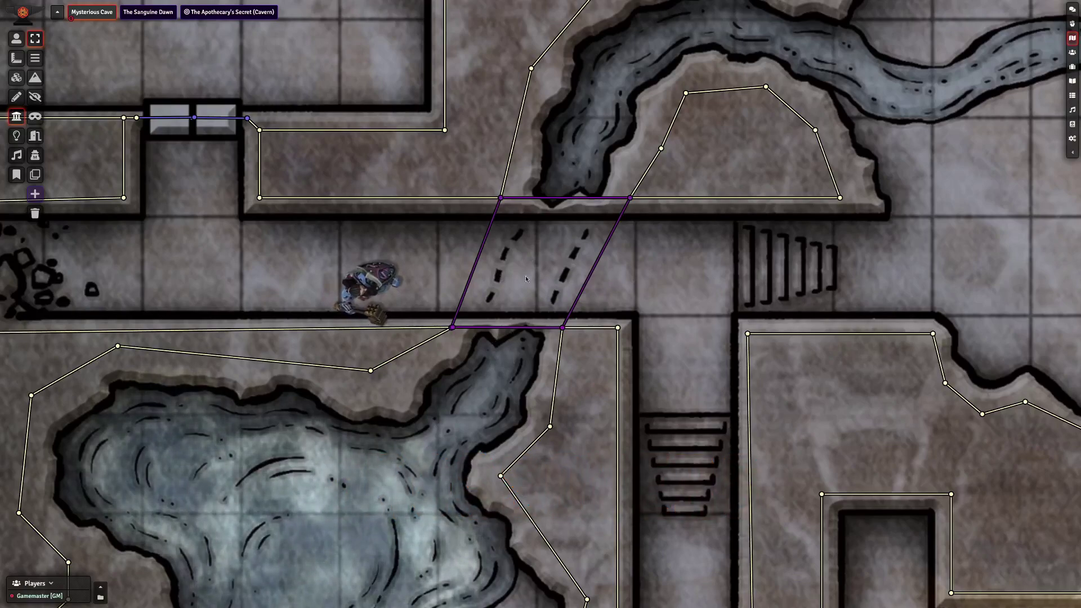
- Switch to Token Controls to check vision on the Mysterious Cave scene
left_click(394, 286)
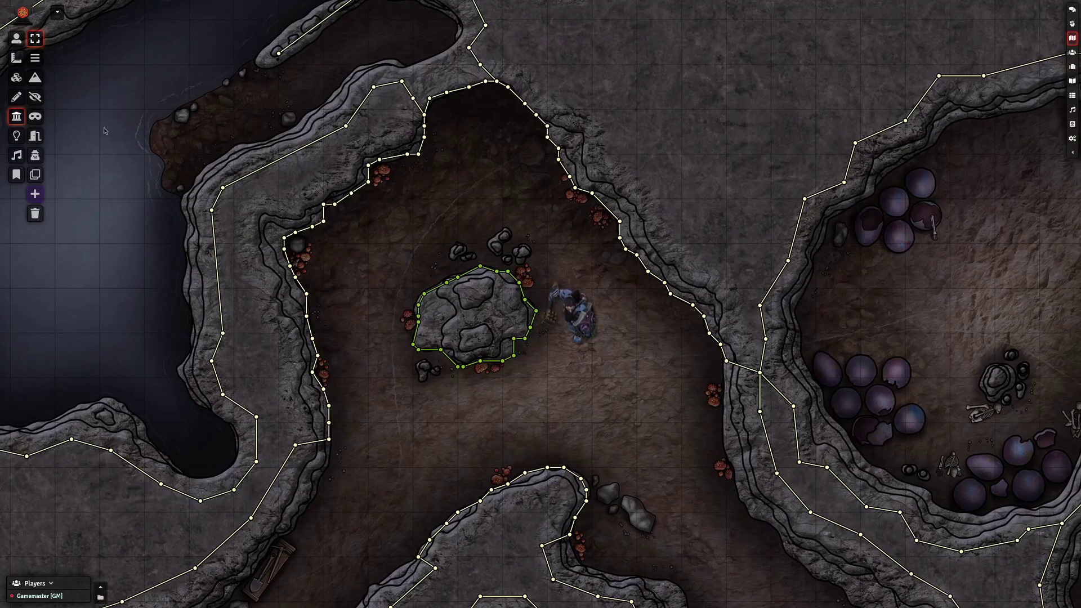
- Move the character token beside the boulder to test its vision, then show the walls again
left_click(16, 38)
left_click(569, 311)
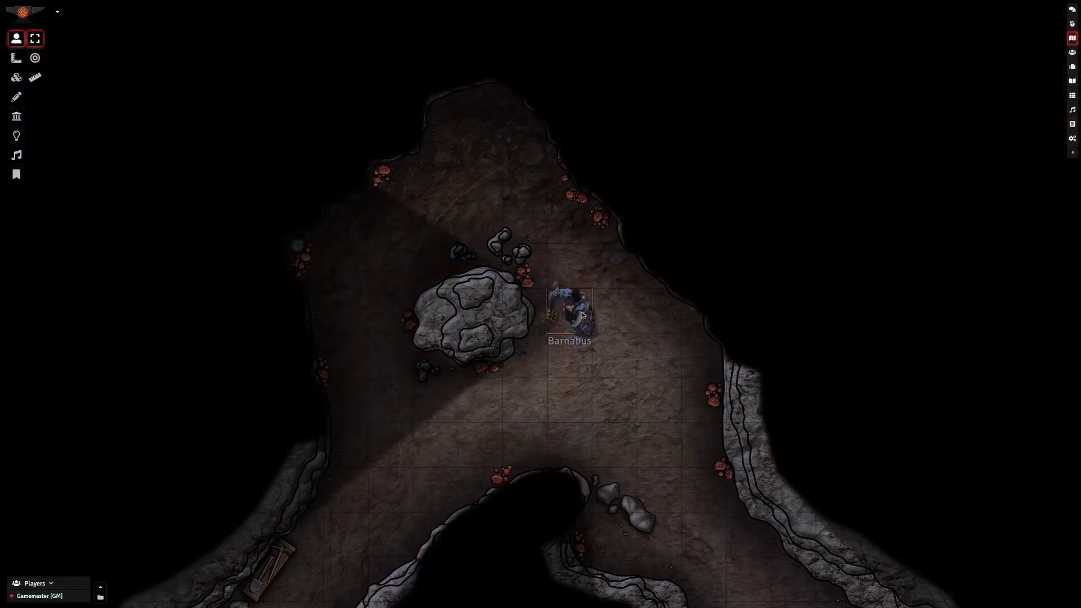
left_click_drag(592, 325, 412, 235)
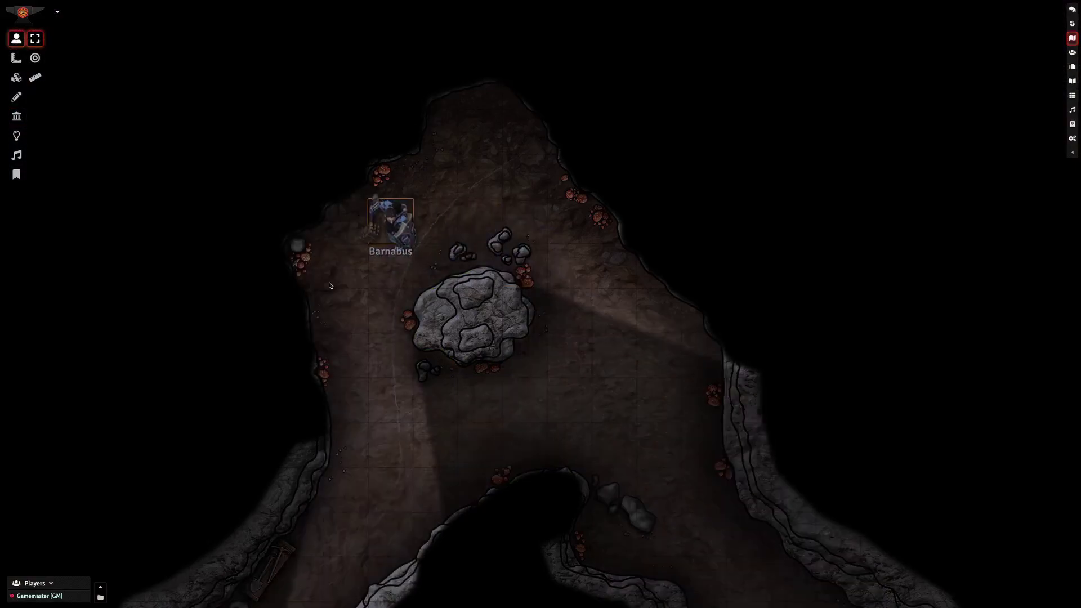
key("ctrl+z")
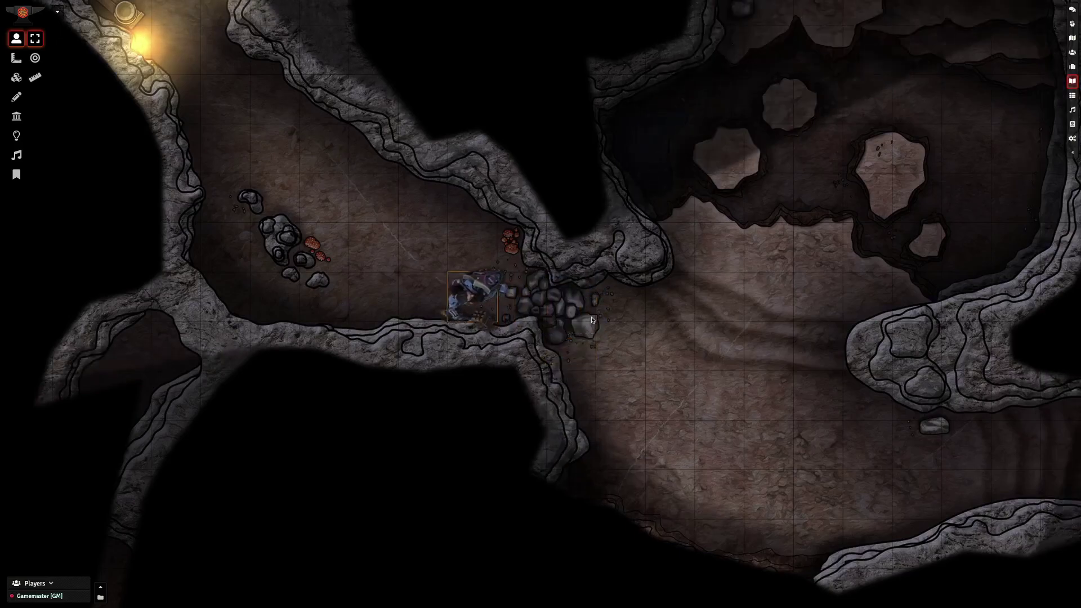
key("Left")
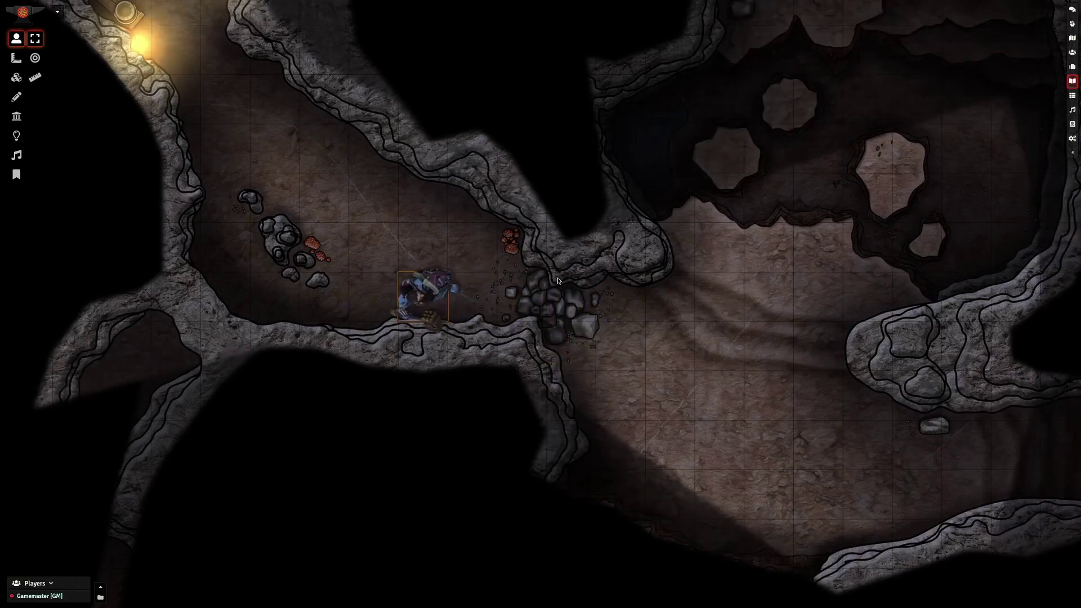
left_click(18, 117)
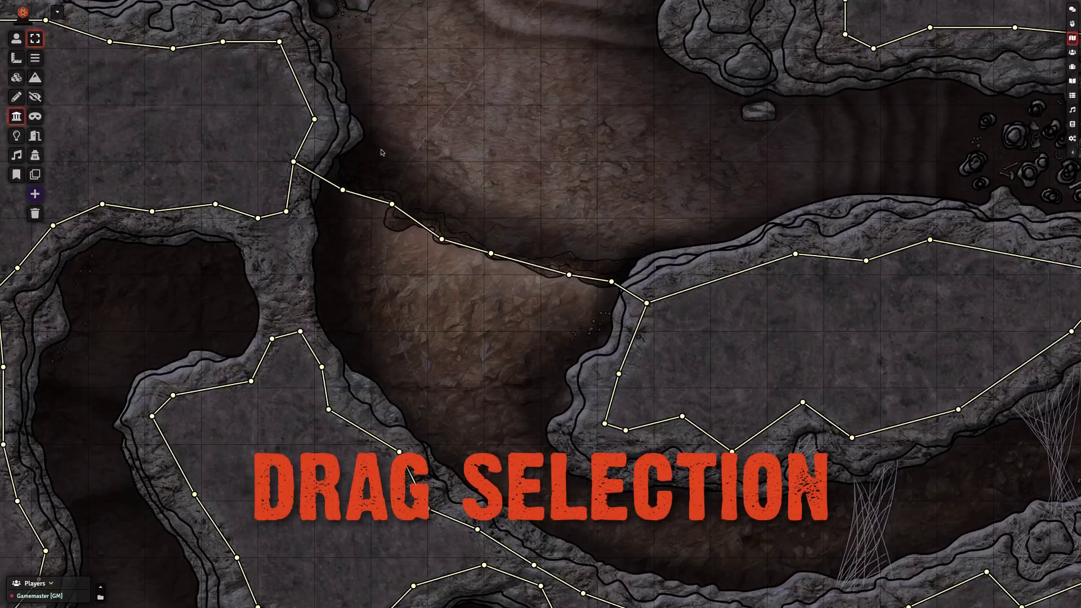
- Select the chain of walls spanning the cave passage
left_click_drag(317, 146, 628, 313)
left_click(324, 162)
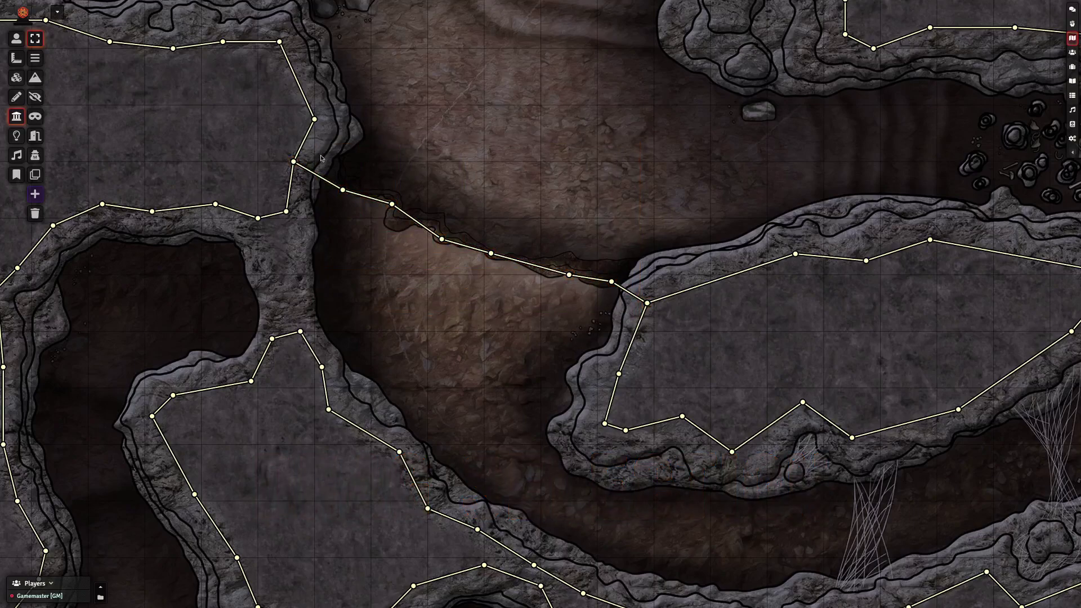
left_click_drag(349, 212, 419, 239)
left_click(316, 172)
left_click_drag(346, 196, 636, 313)
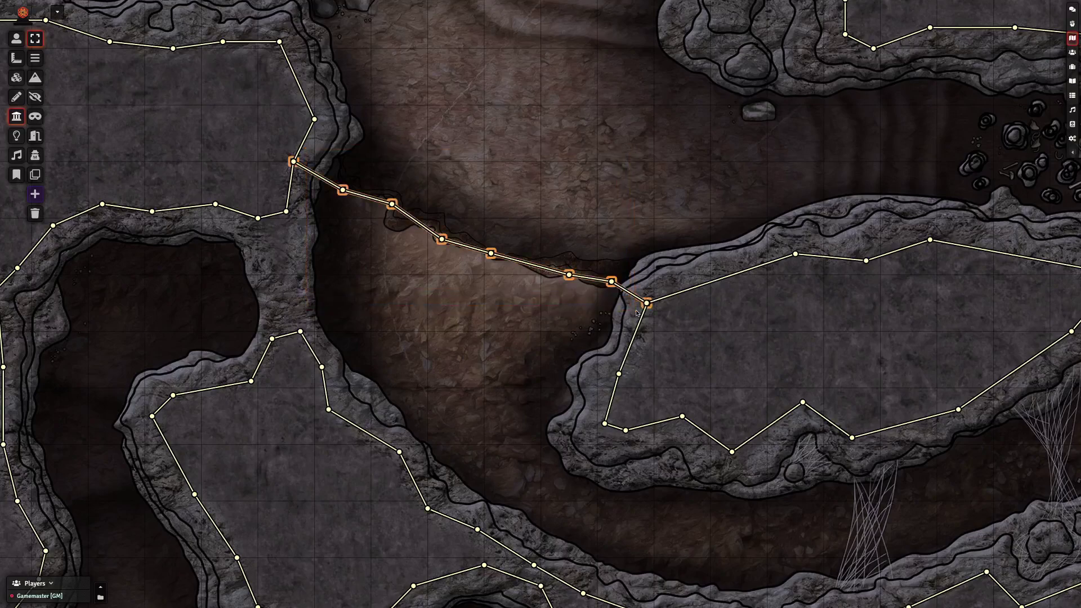
- Make the passage walls one-way with Wall Direction set to Left
double_click(612, 283)
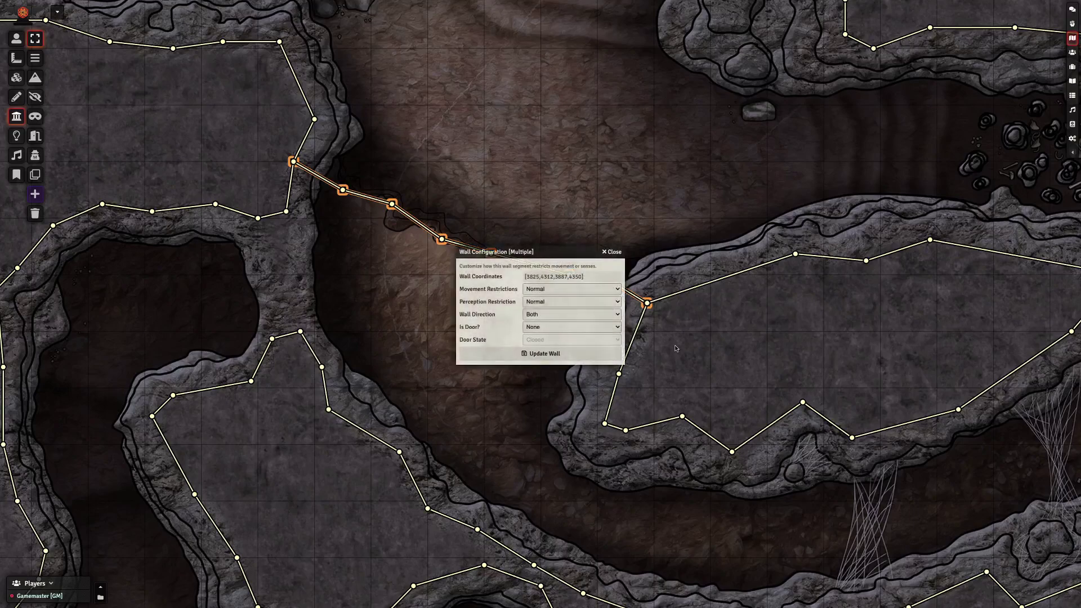
left_click(548, 314)
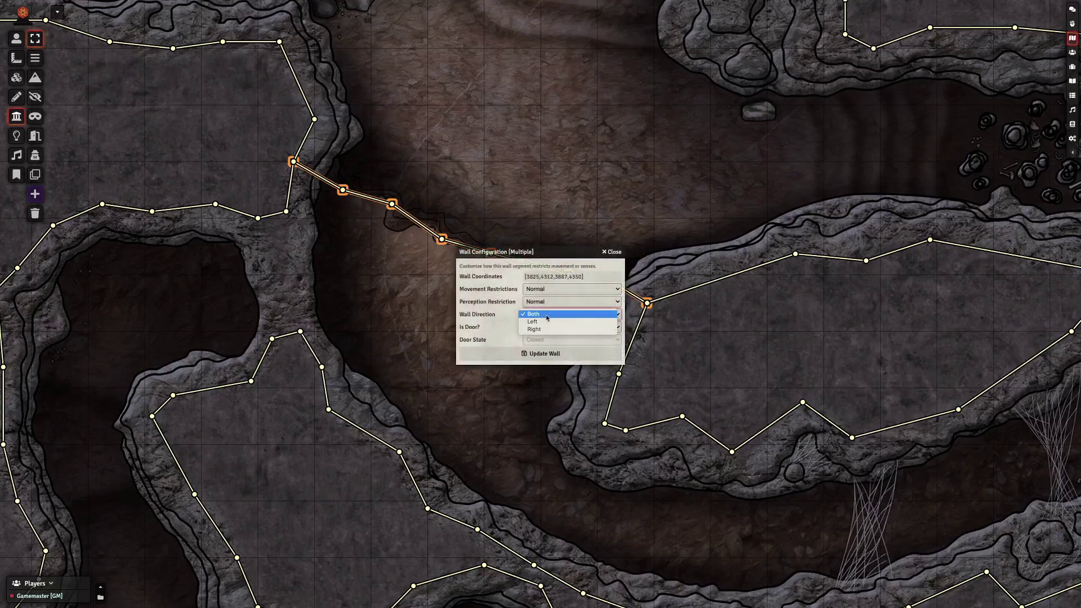
left_click(543, 326)
left_click(551, 354)
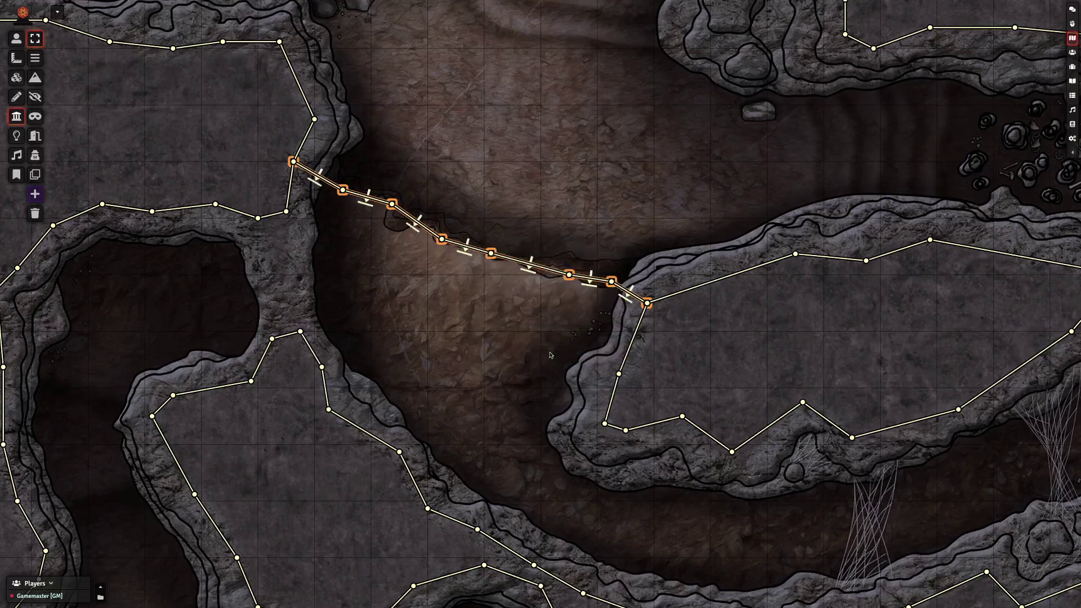
left_click(538, 294)
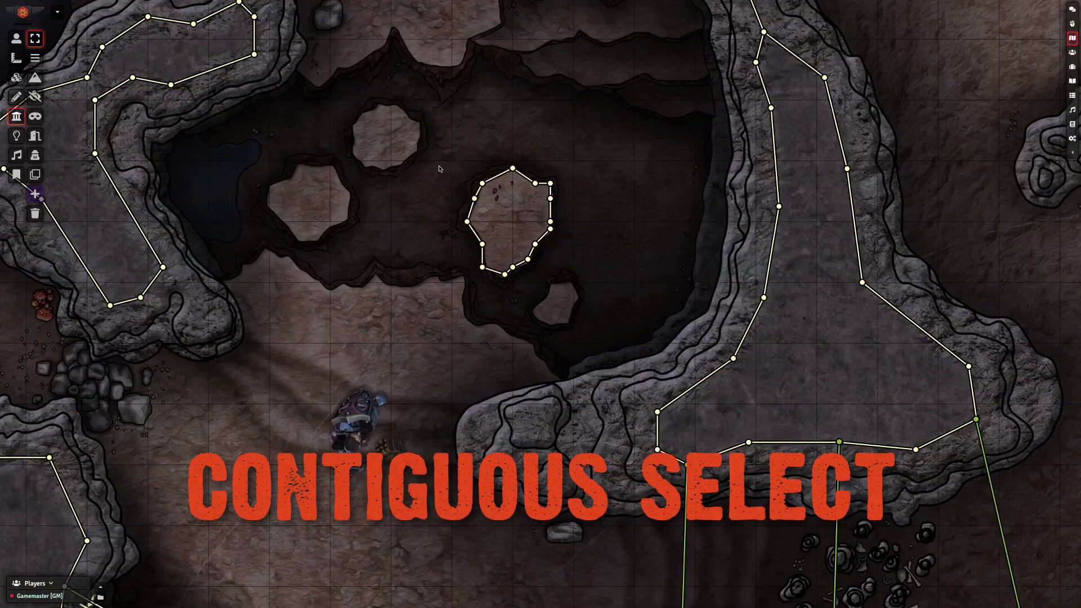
- Select the connected wall loop around the pink crystal and configure its settings
left_click_drag(439, 165, 518, 305)
left_click_drag(591, 150, 524, 284)
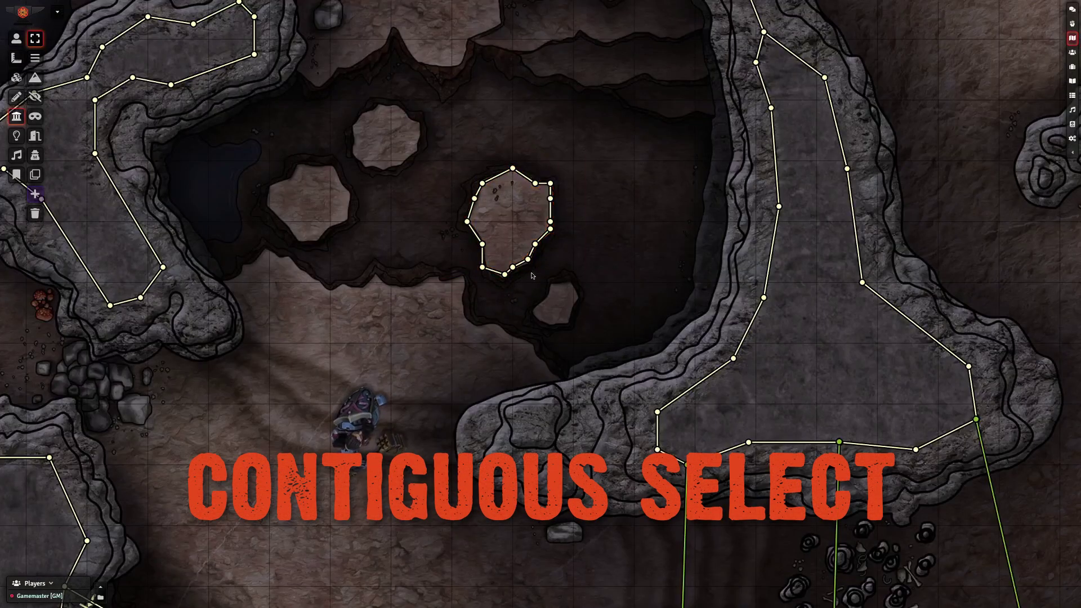
left_click(505, 275)
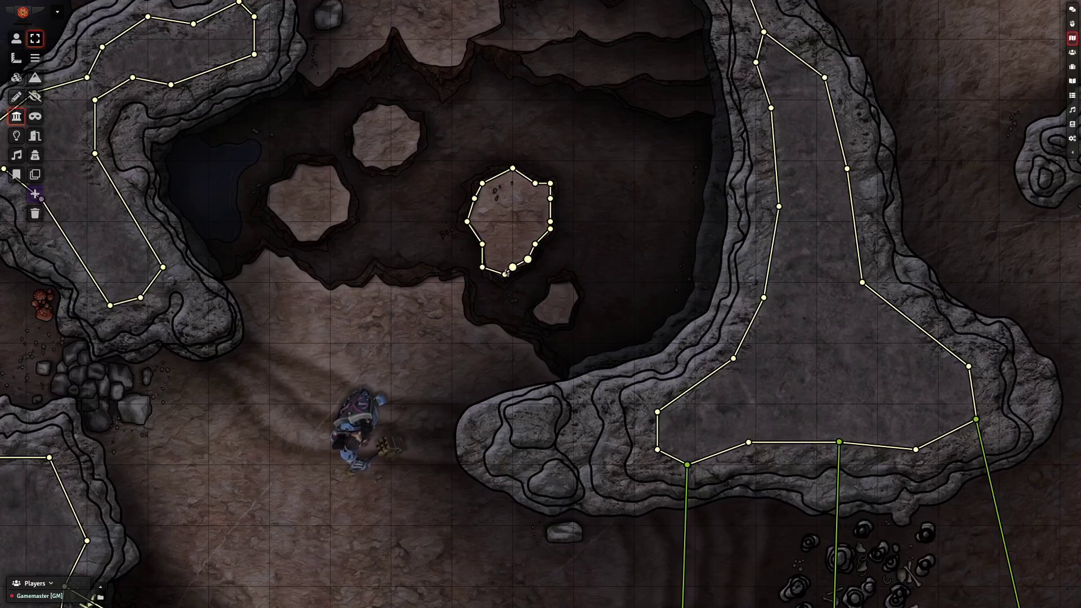
left_click(505, 276)
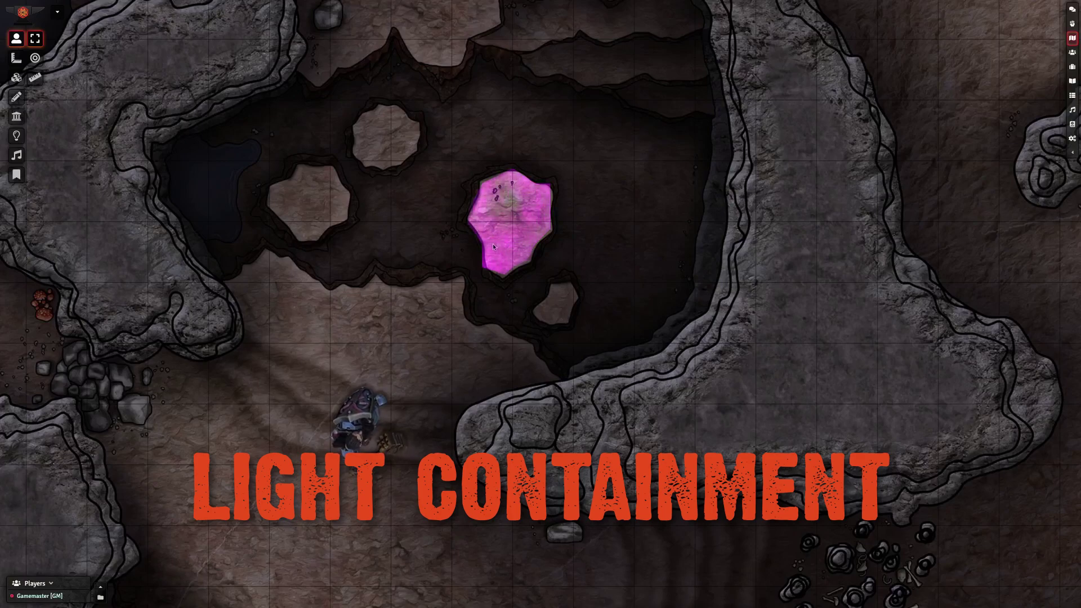
left_click(10, 117)
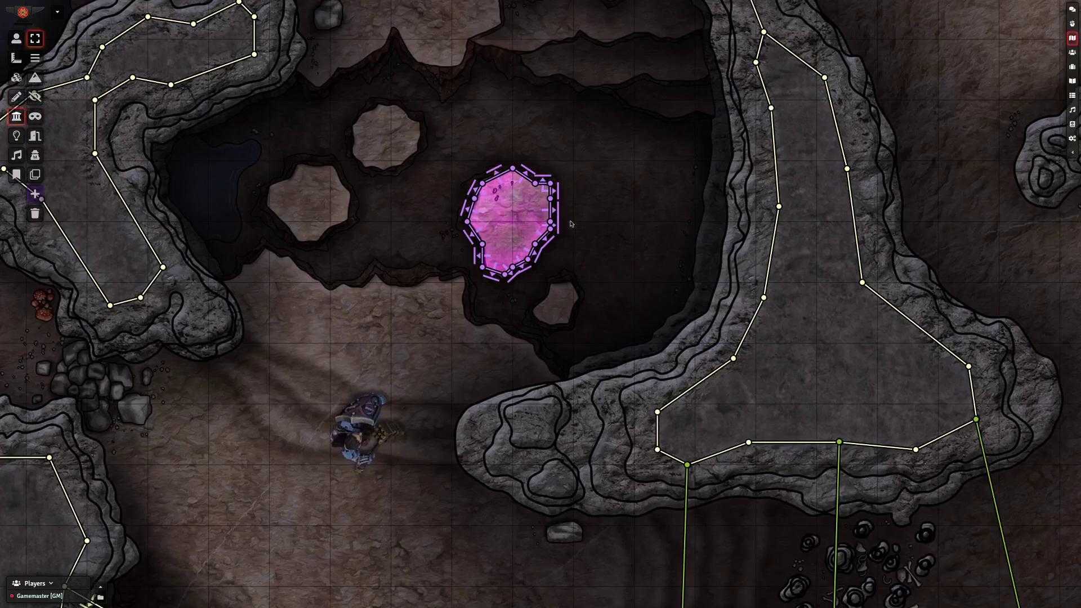
double_click(550, 228)
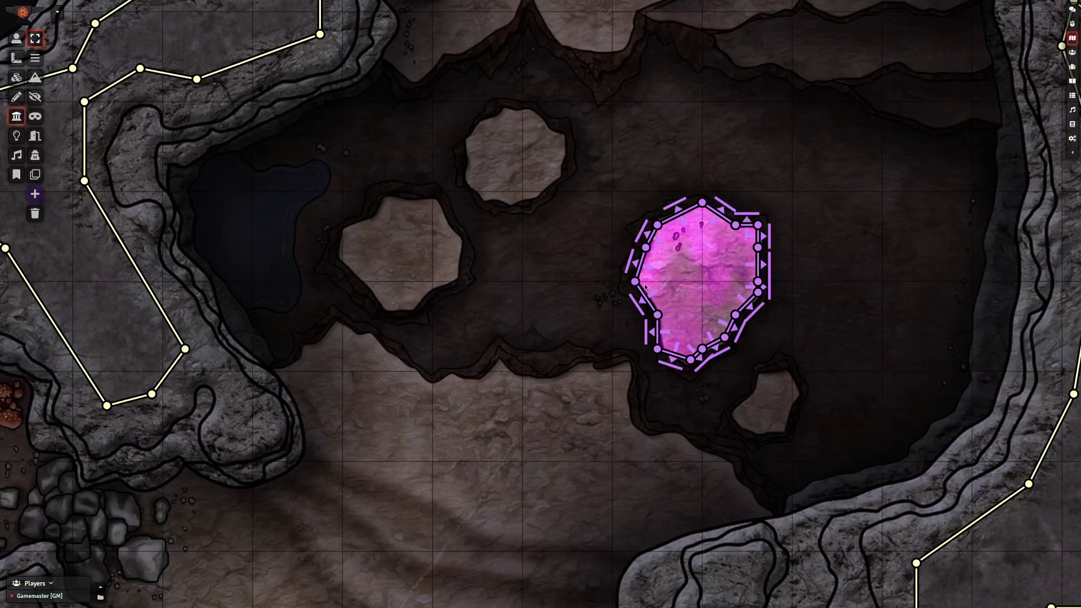
- Draw a closed loop of cloned walls around the left pillar, then open the three corridor walls' settings
key("c")
mouse_move(635, 281)
left_mouse_down()
mouse_move(666, 282)
mouse_move(634, 281)
left_mouse_up()
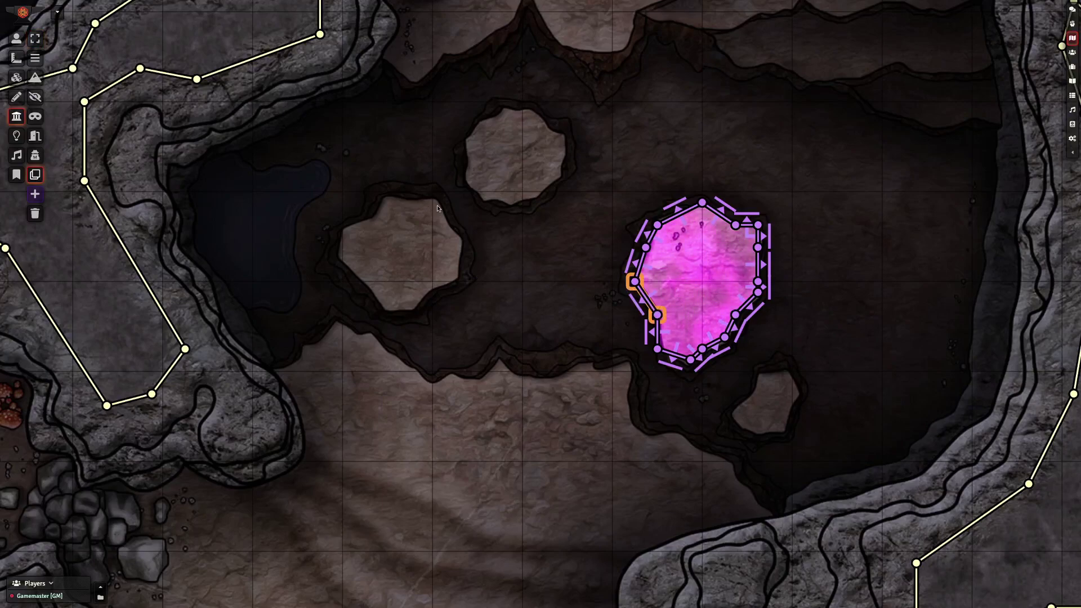
left_click_drag(432, 201, 455, 236)
left_click(454, 281, "ctrl")
left_click(421, 292, "ctrl")
left_click(397, 314, "ctrl")
left_click(387, 314, "ctrl")
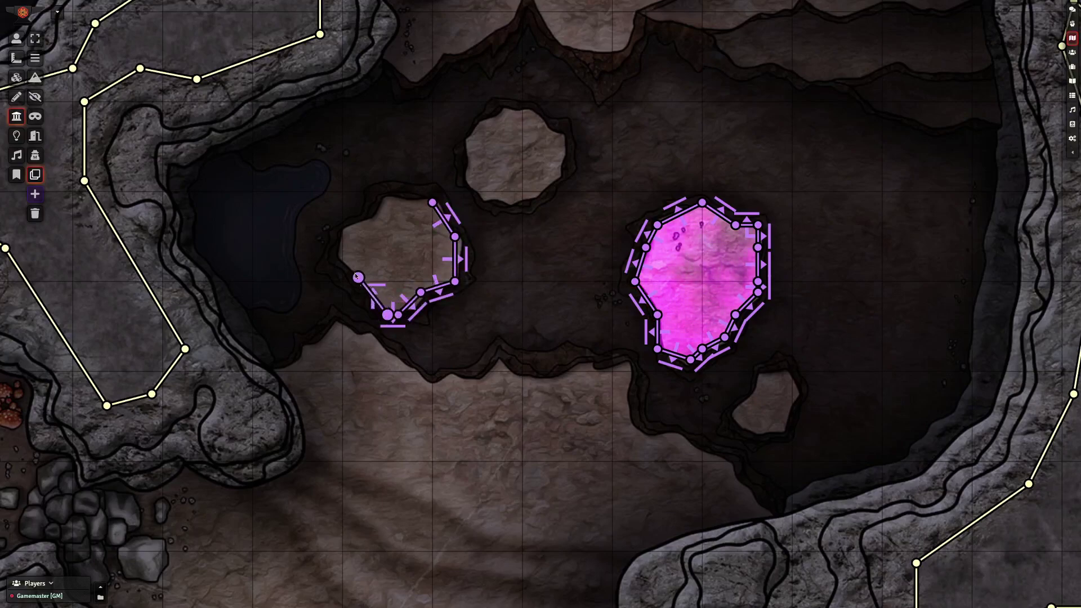
left_click(342, 259, "ctrl")
left_click(343, 225, "ctrl")
left_click(376, 214, "ctrl")
left_click(387, 192, "ctrl")
left_click(427, 201)
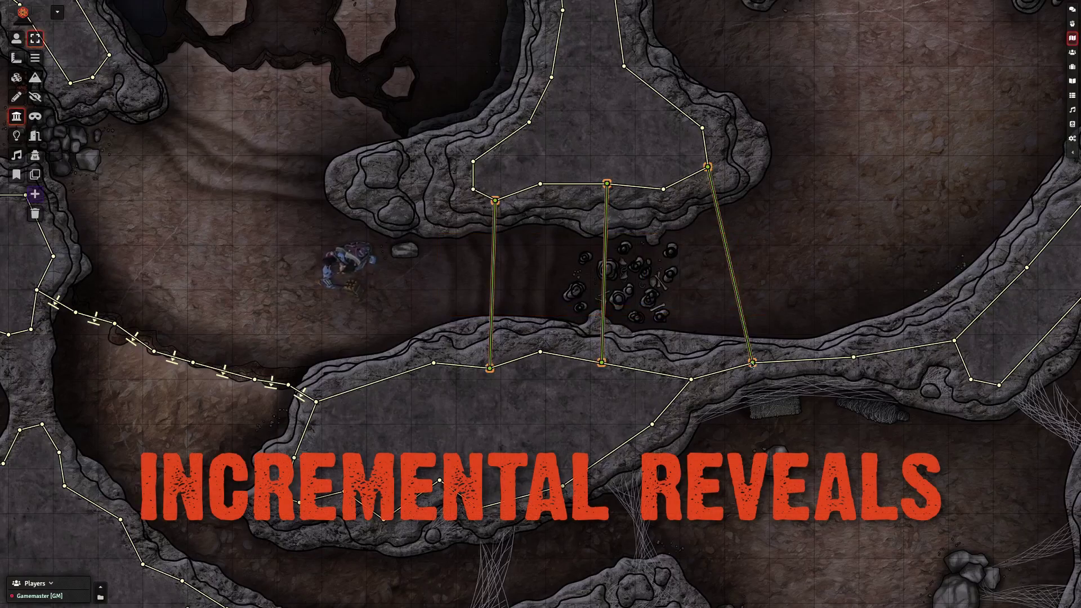
double_click(752, 363)
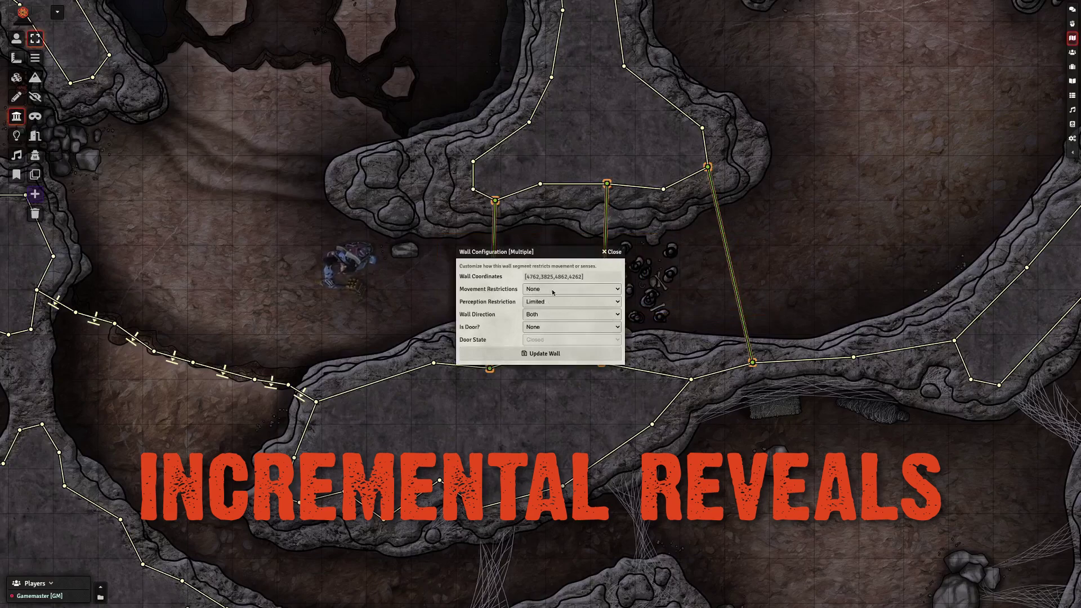
- Save the three corridor walls as Limited and walk the token through the corridor to test reveals
left_click(544, 353)
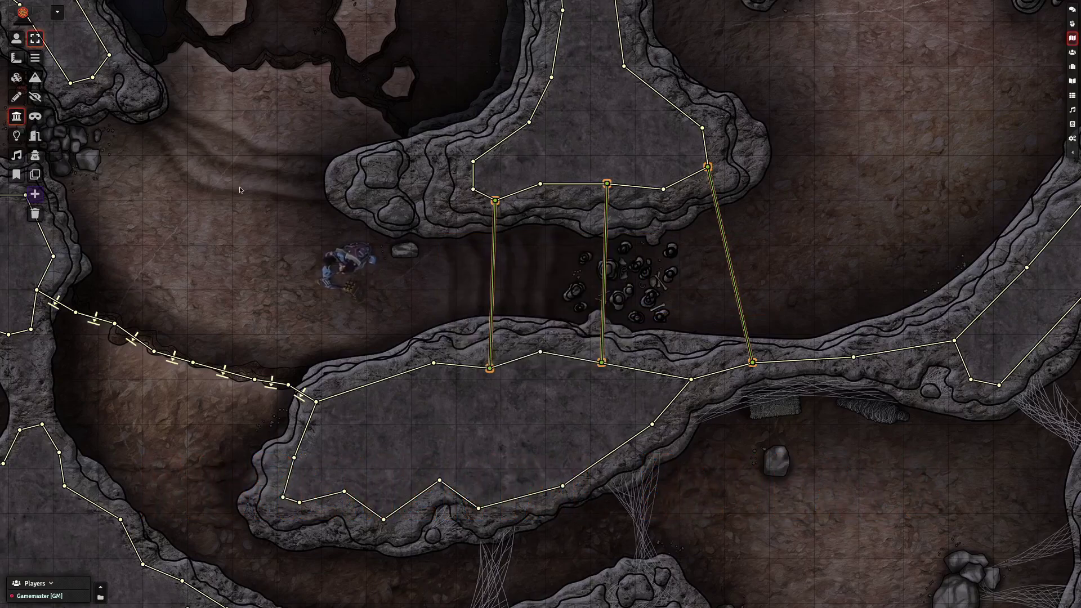
left_click(17, 38)
left_click(345, 268)
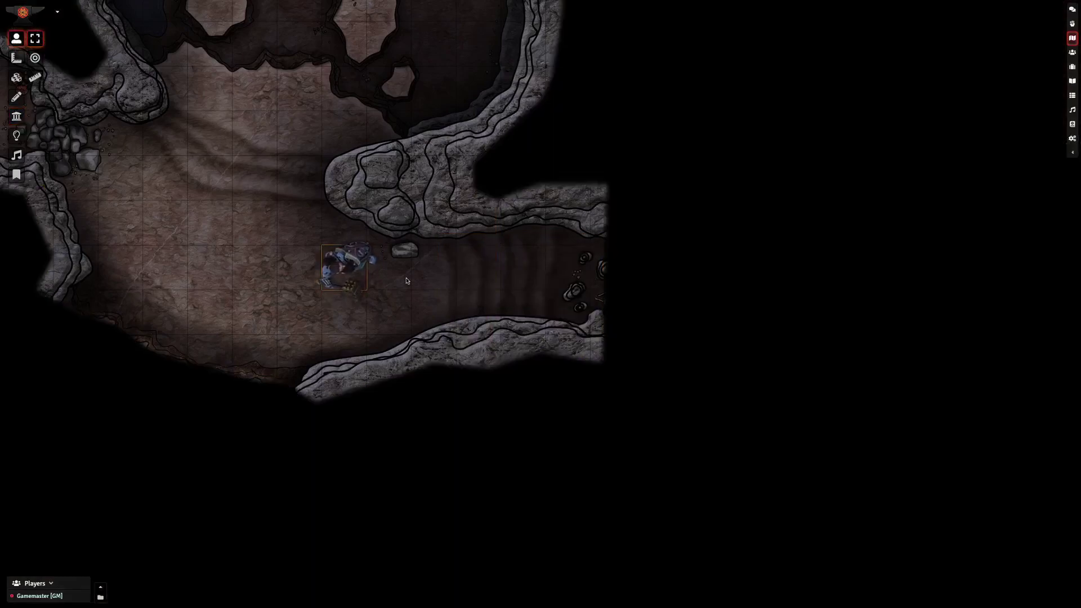
key("Right")
key("Right")
key("Right")
key("Right")
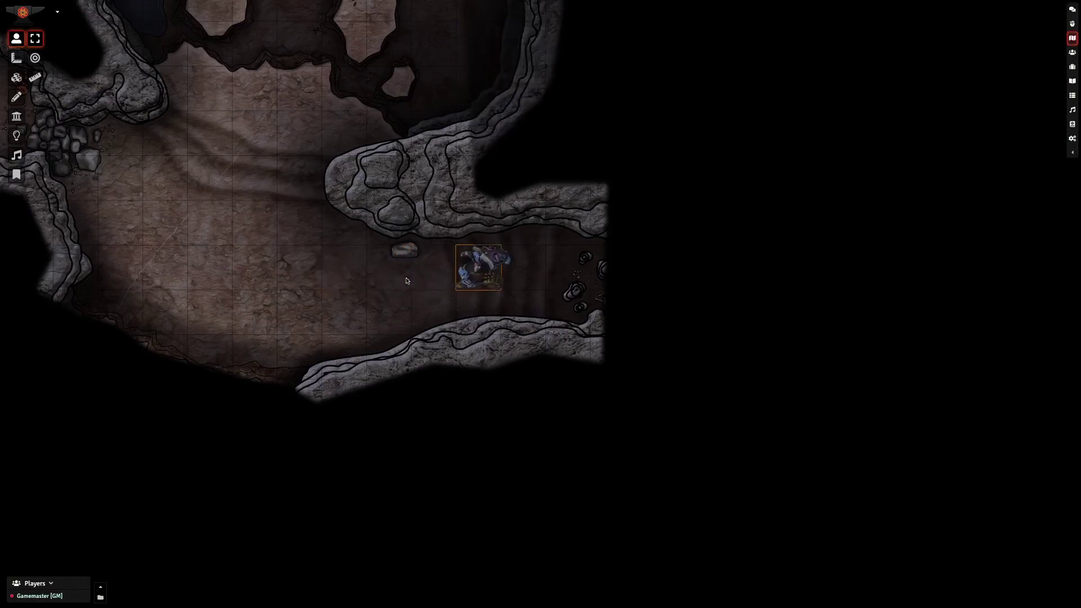
key("Right")
key("Right")
key("Right")
key("Right")
key("Right")
key("Right")
key("Right")
key("Right")
key("Up")
key("Up")
key("Left")
key("Down")
key("Down")
key("Left")
key("Left")
key("Left")
key("Left")
key("Left")
key("Left")
key("Left")
key("Left")
key("Left")
key("Left")
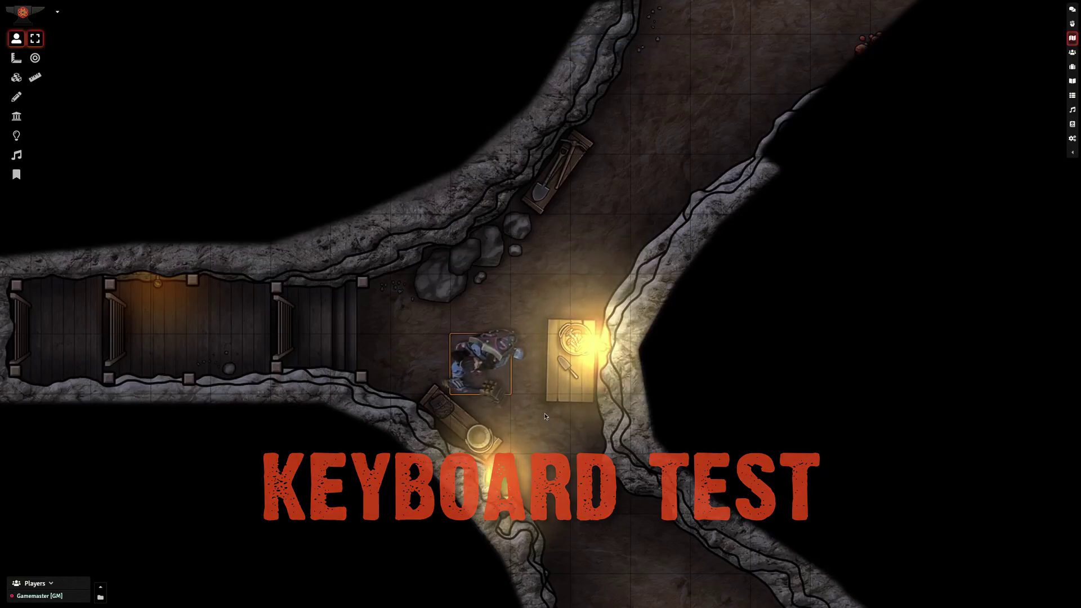
- Walk the token around the right ledge and table to test the lighting
mouse_move(486, 361)
left_mouse_down()
mouse_move(715, 372)
mouse_move(483, 349)
left_mouse_up()
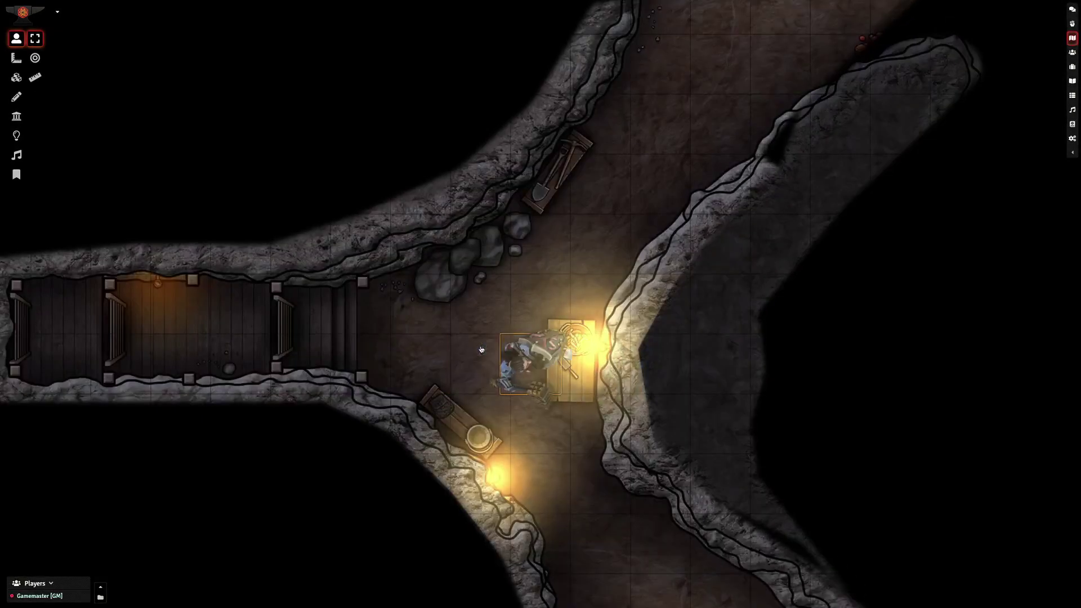
key("Up")
key("Up")
key("Up")
key("Down")
key("Up")
key("Down")
key("Right")
key("Right")
key("Right")
key("Left")
key("Down")
key("Down")
key("Left")
key("Left")
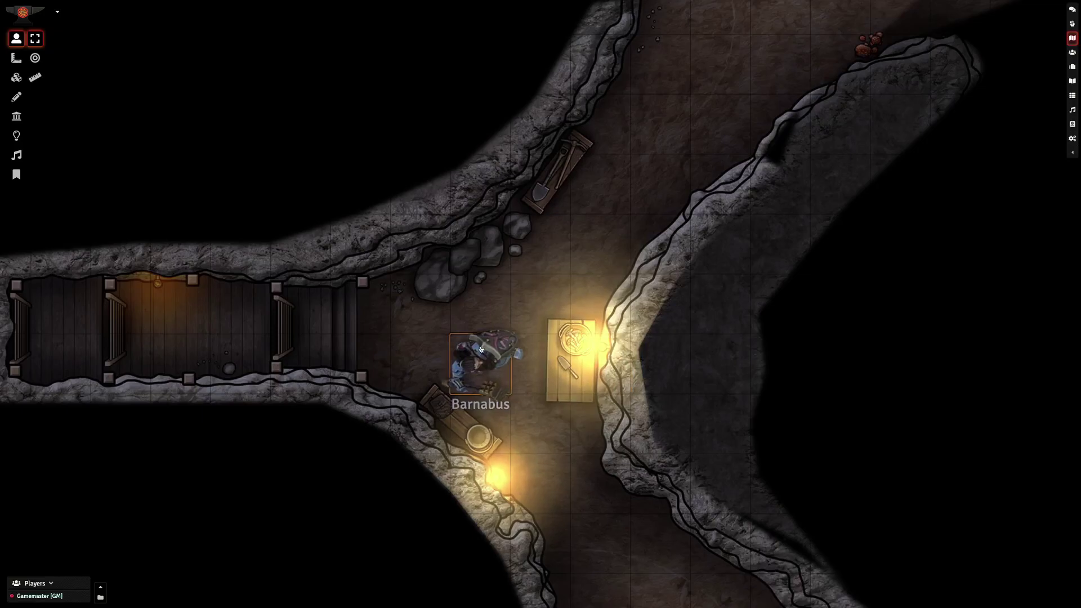
key("Down")
key("Down")
key("Up")
key("Up")
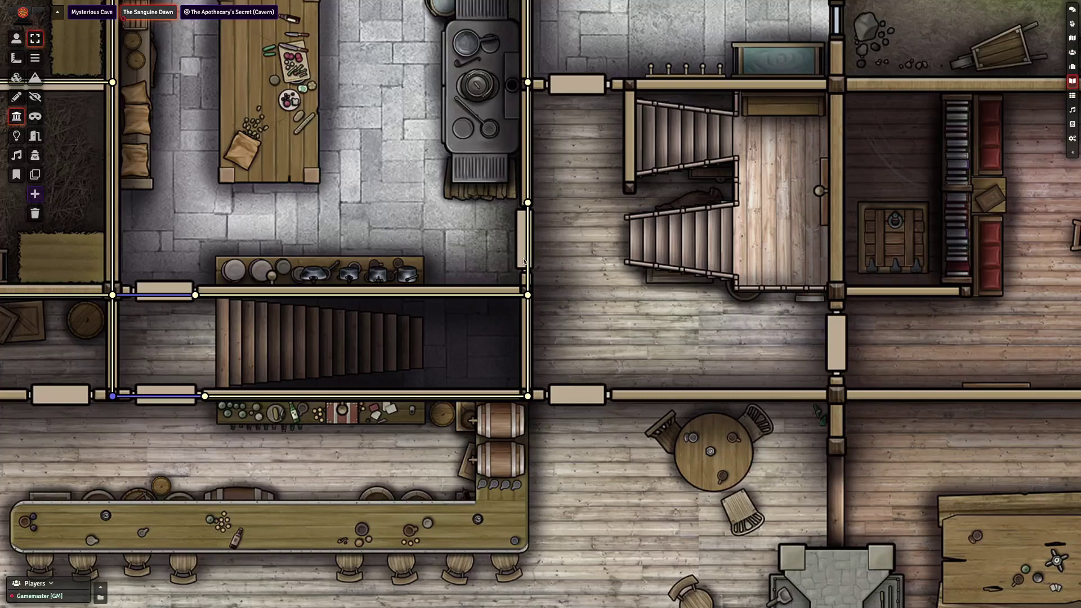
- Set the wall beside the stairwell to a one-way direction and save it
double_click(529, 296)
left_click(552, 316)
left_click(560, 336)
left_click(558, 354)
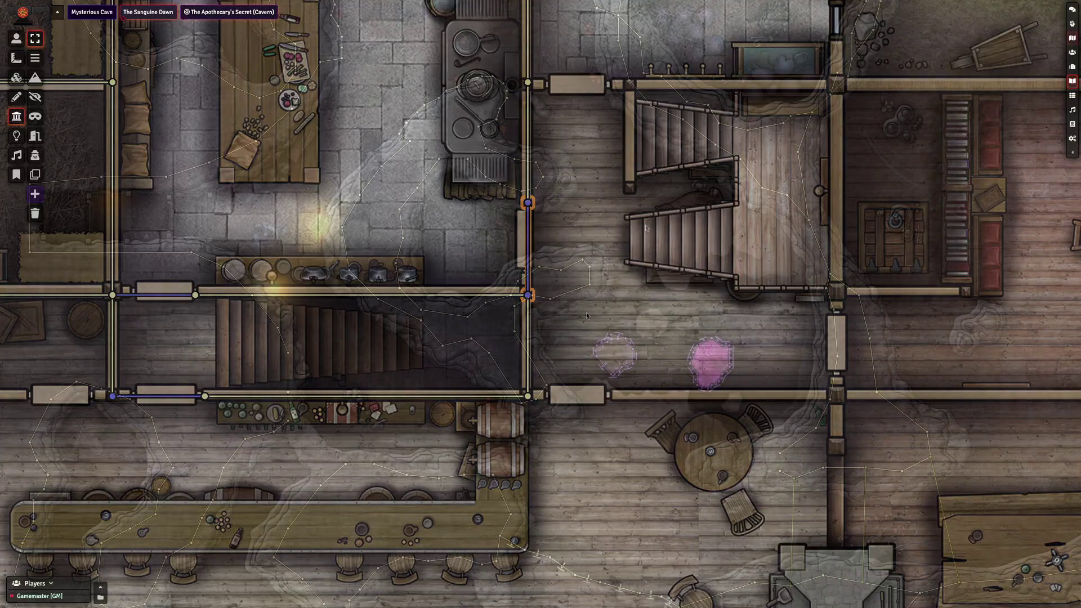